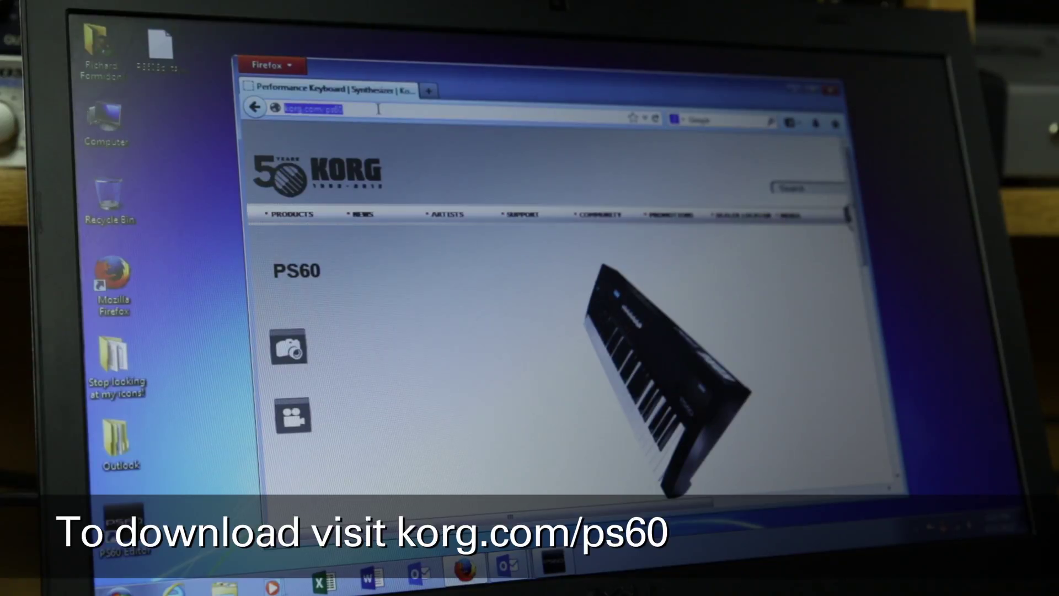
pyautogui.scroll(-5, 521, 372)
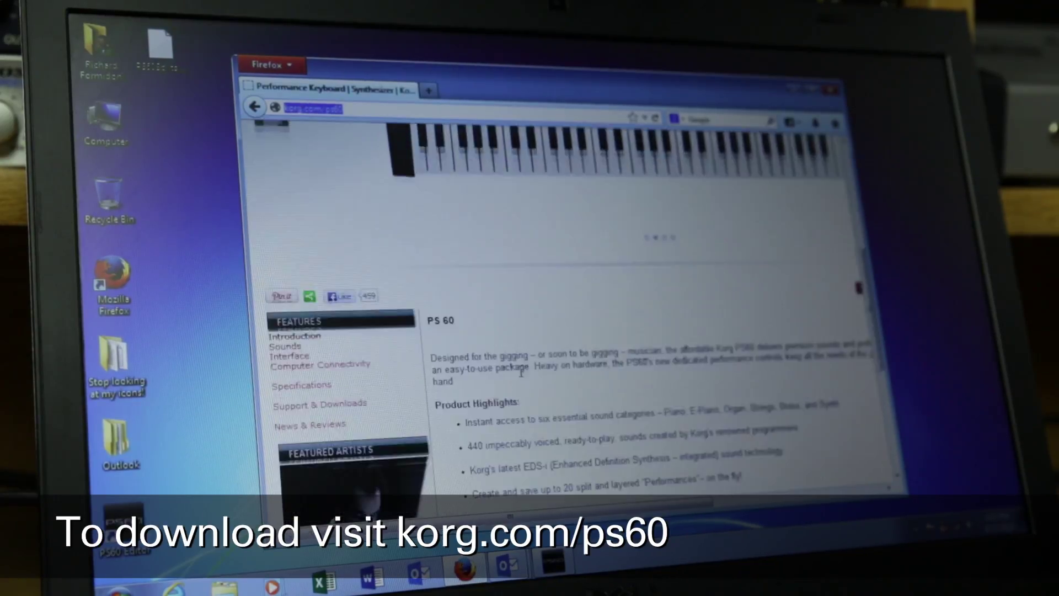
pyautogui.scroll(-3, 521, 373)
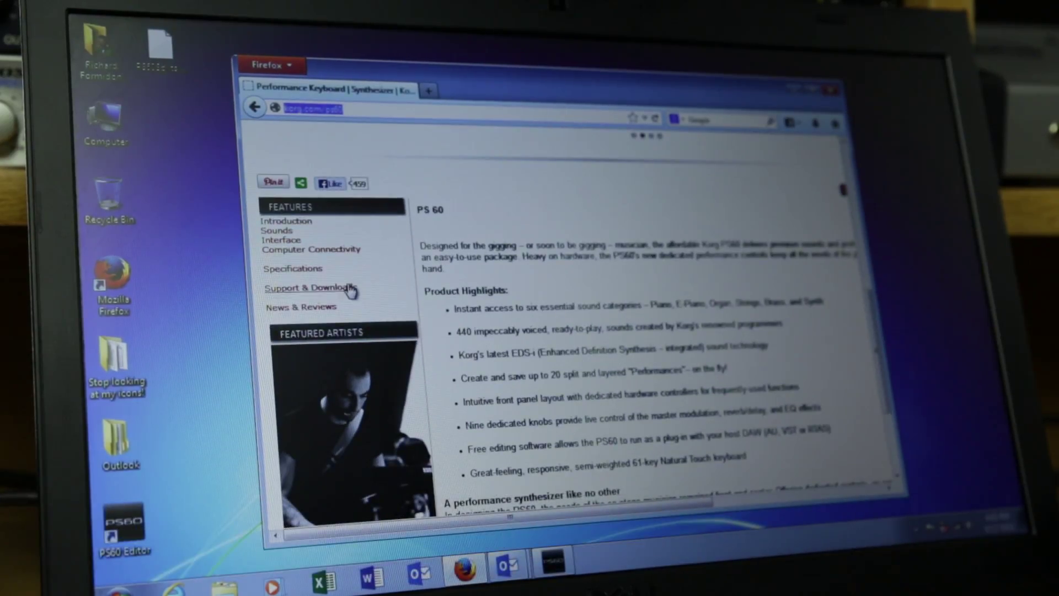
# - On Korg's PS60 Support & Downloads page, expand the USB MIDI driver and PS60 Editor software downloads
pyautogui.click(352, 288)
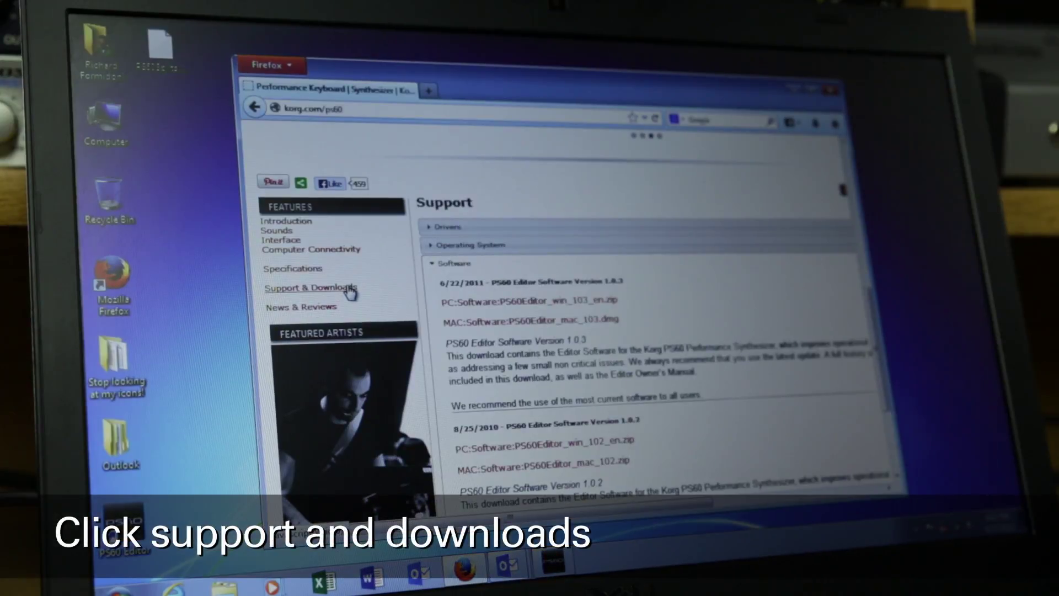
pyautogui.click(444, 232)
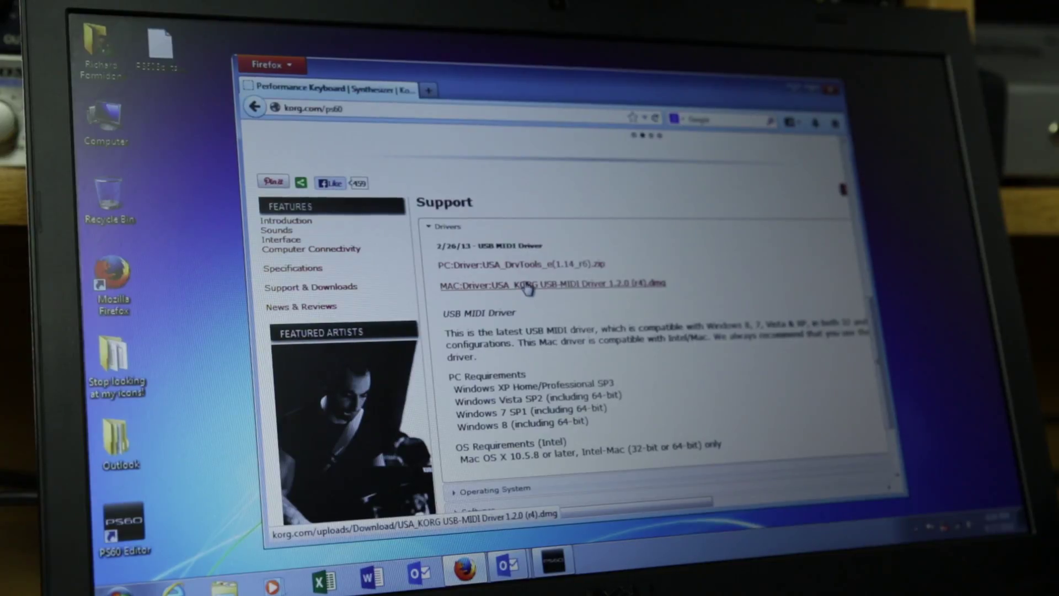
pyautogui.scroll(-3, 546, 260)
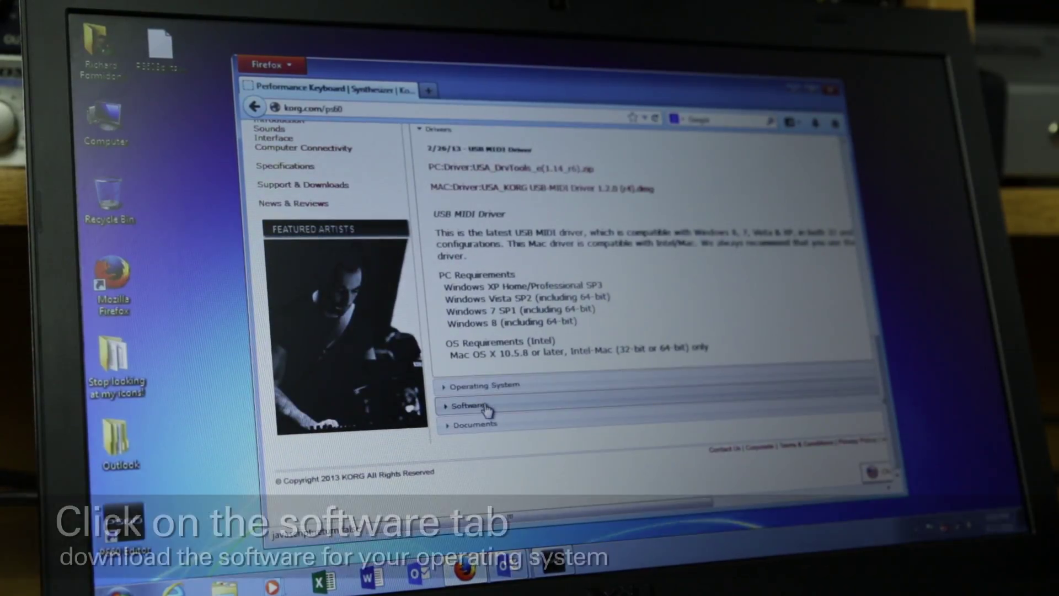
pyautogui.click(463, 404)
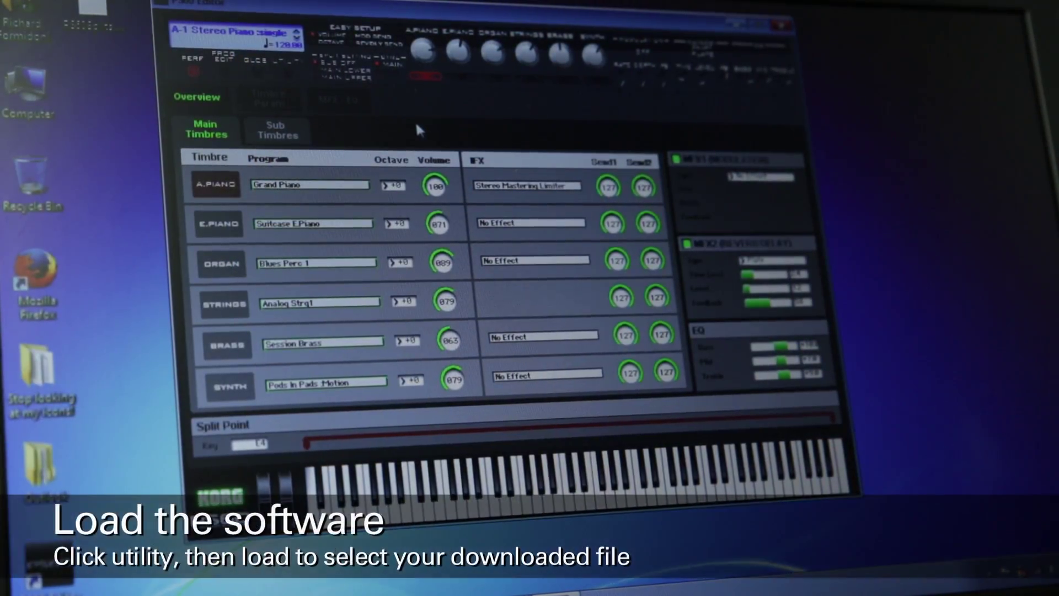
# - Load PS60Splits.PS6all from the Desktop using Utility > Load
pyautogui.click(283, 68)
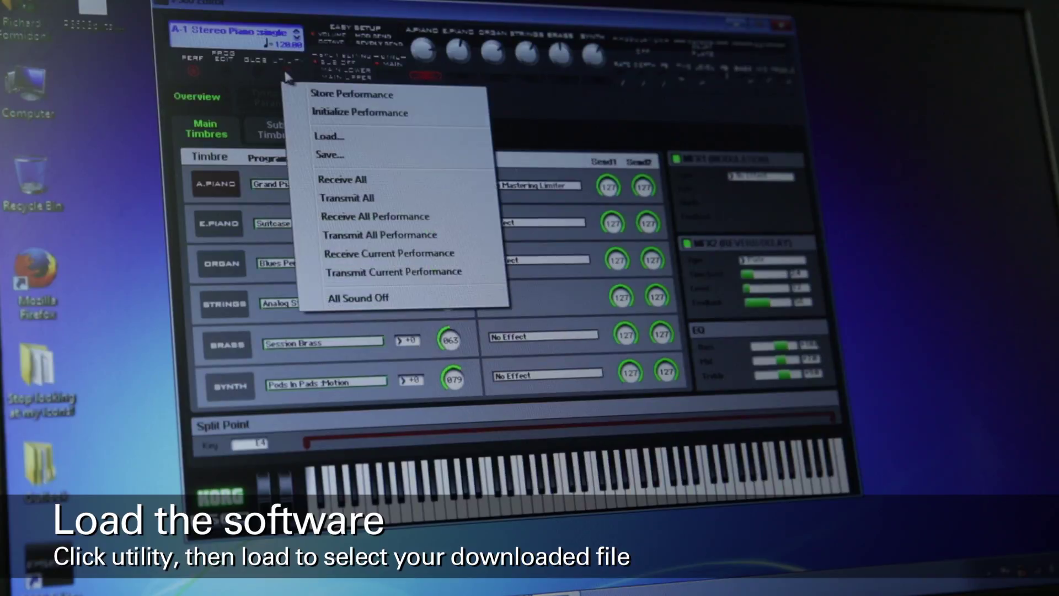
pyautogui.click(339, 145)
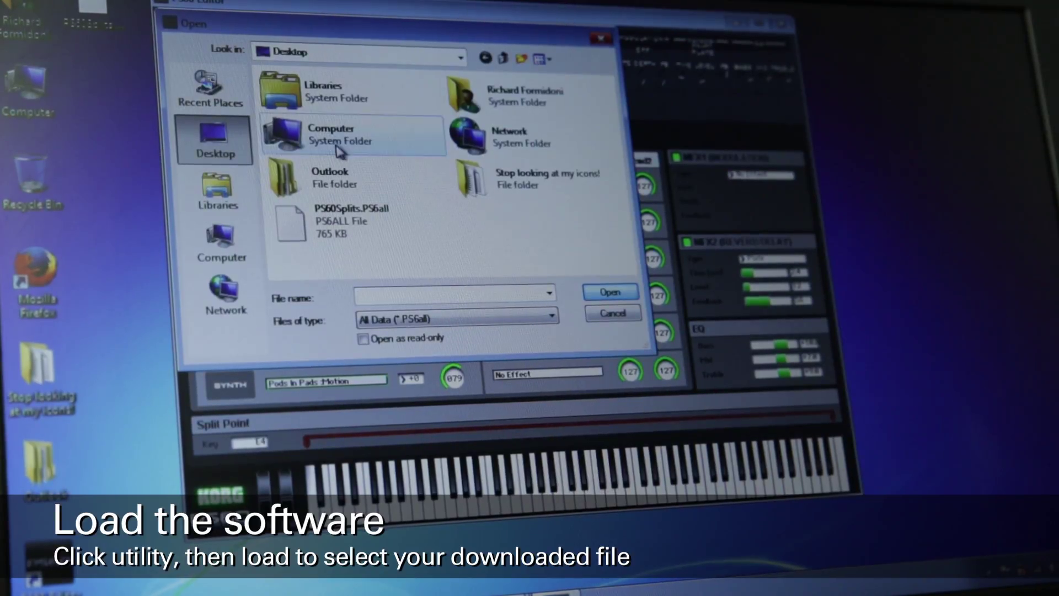
pyautogui.click(338, 224)
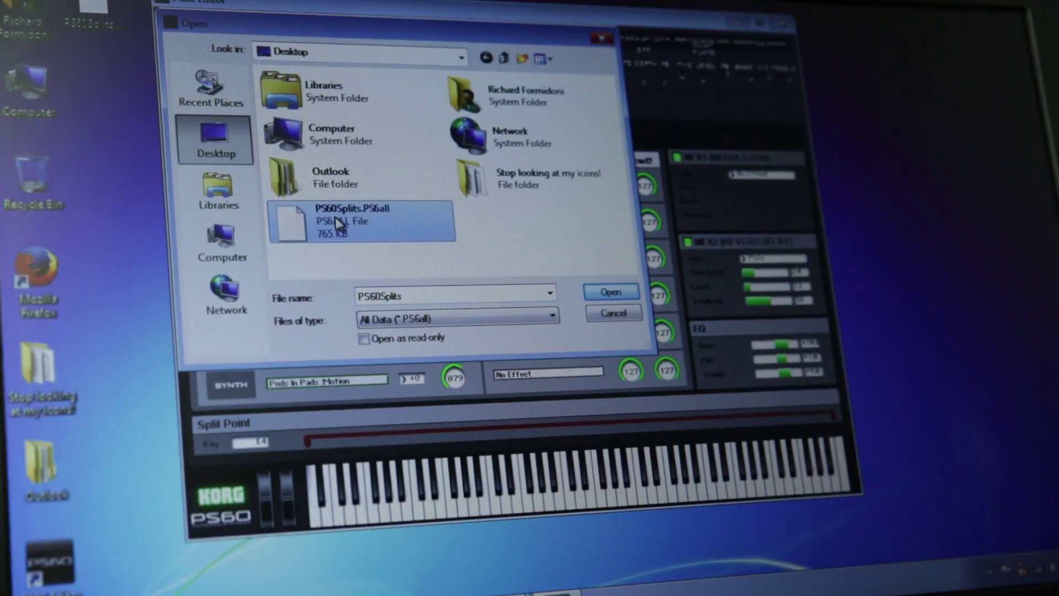
pyautogui.click(610, 294)
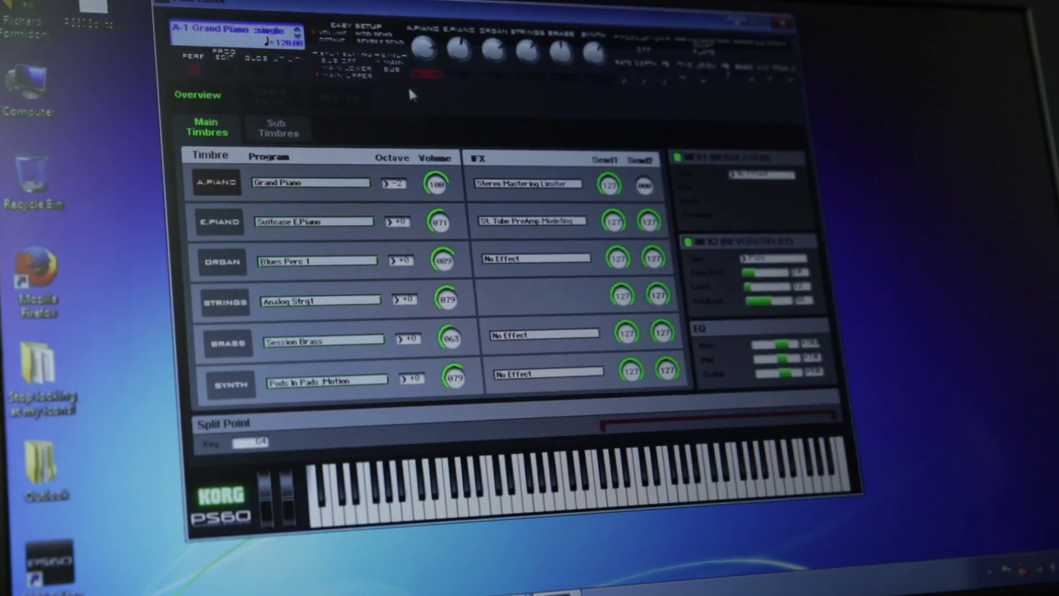
# - Run Utility > Transmit All and confirm sending every split sound to the PS60
pyautogui.click(284, 71)
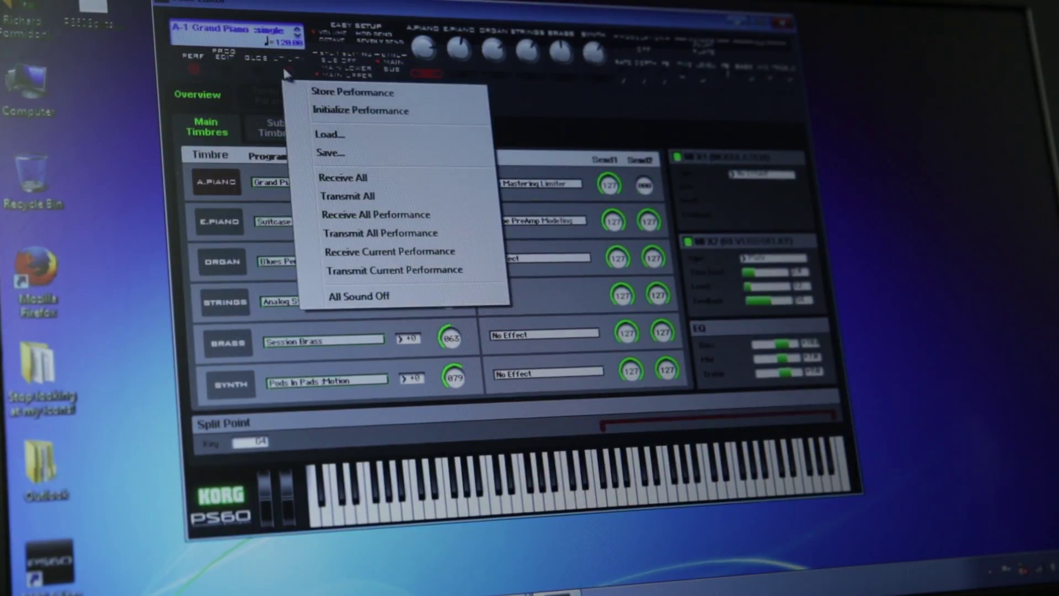
pyautogui.click(347, 199)
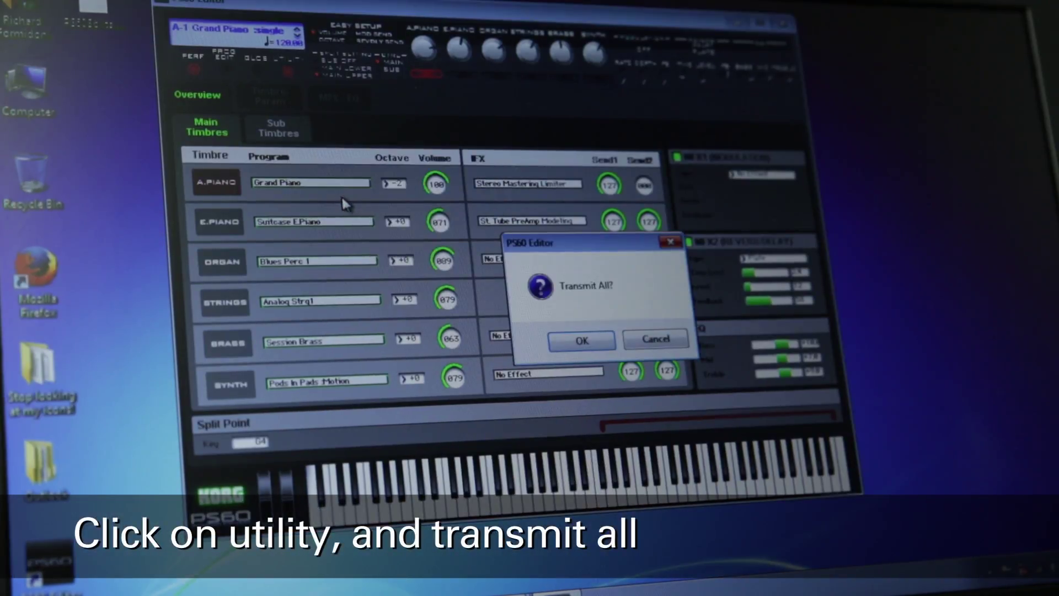
pyautogui.click(566, 345)
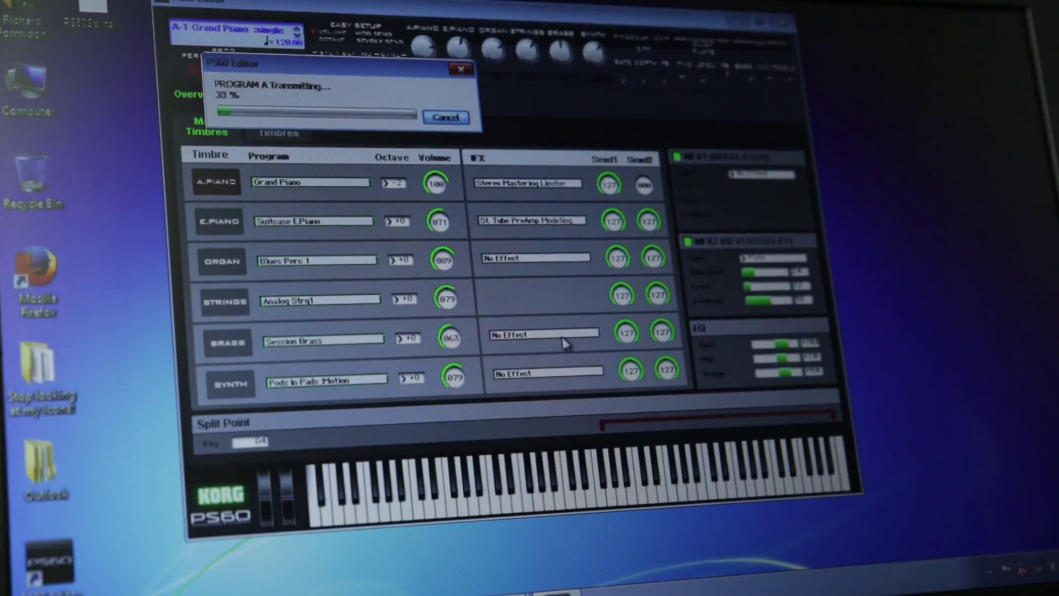